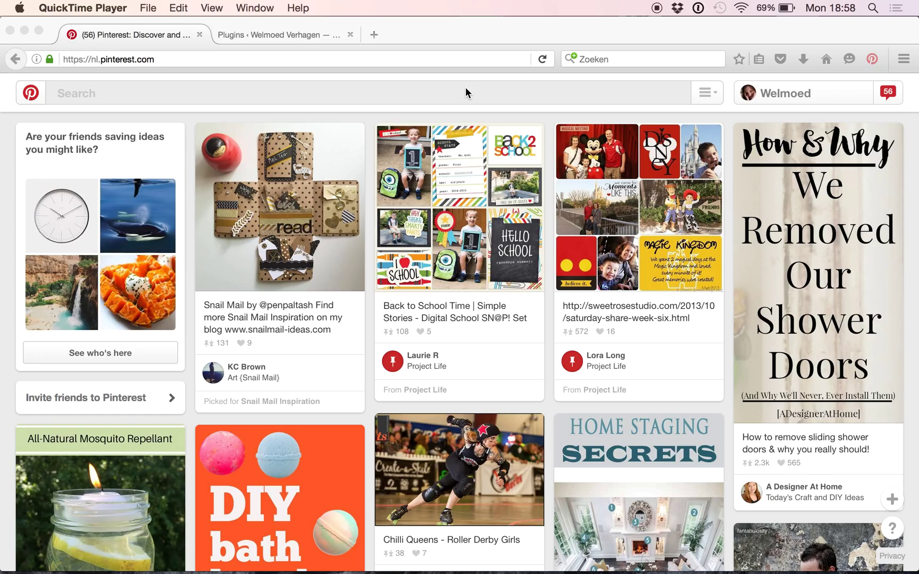
Scroll through the Pinterest home feed, then switch to the WordPress Plugins tab
scroll(436, 179, "down", 5)
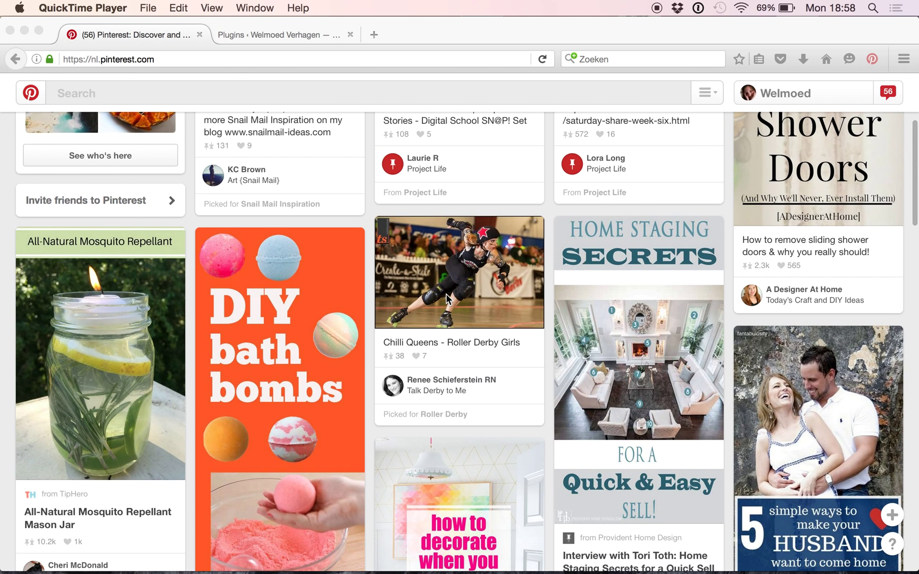
scroll(446, 299, "up", 5)
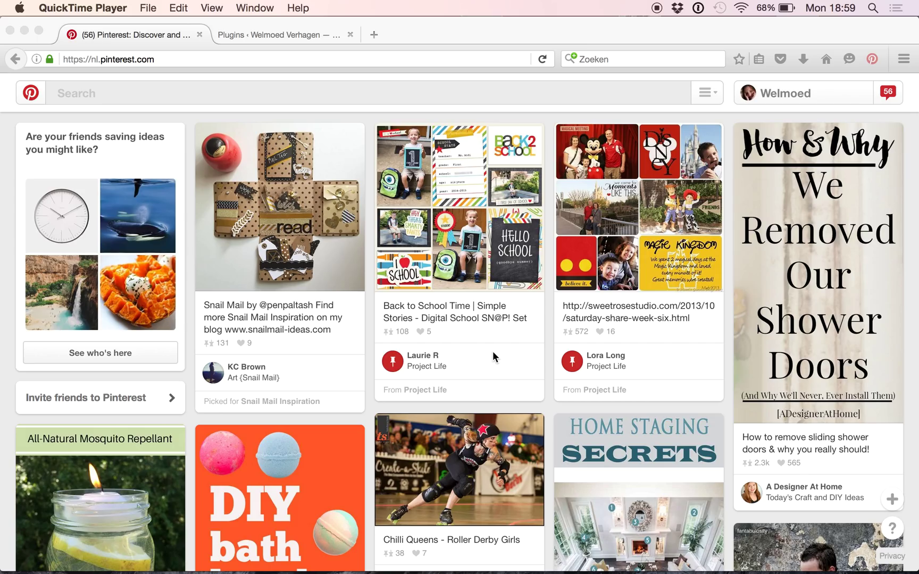
left_click(293, 34)
Go to Plugins > Add New and put the cursor in the Search Plugins field
left_click(293, 34)
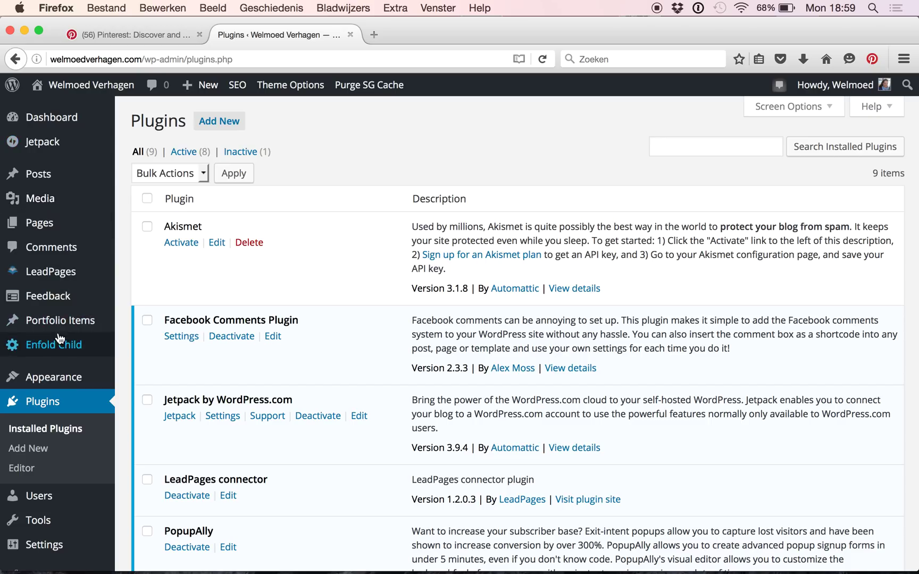
left_click(45, 407)
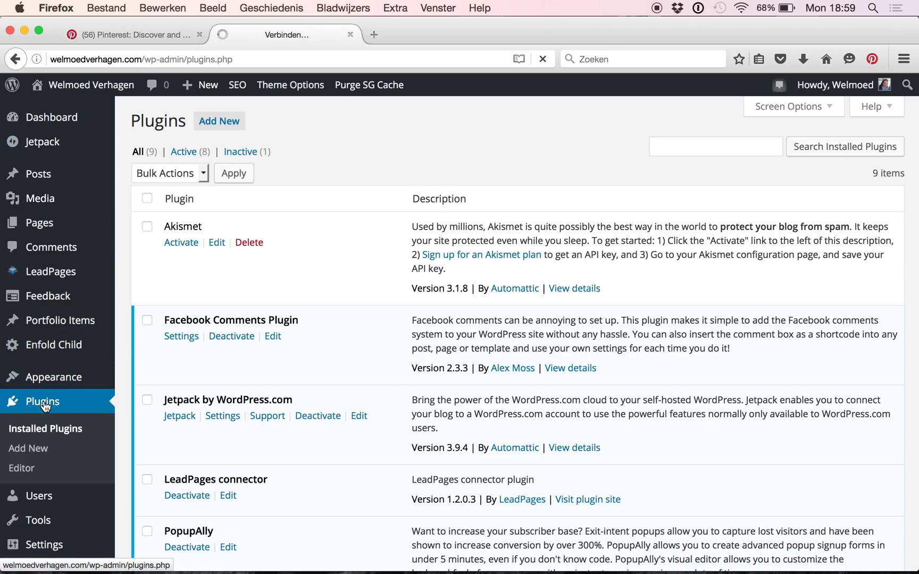
left_click(216, 126)
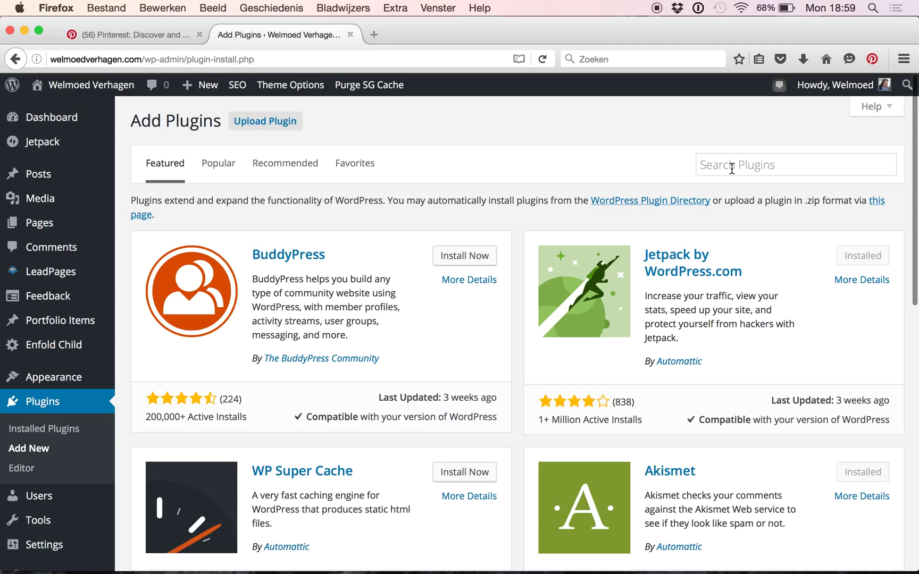
left_click(784, 168)
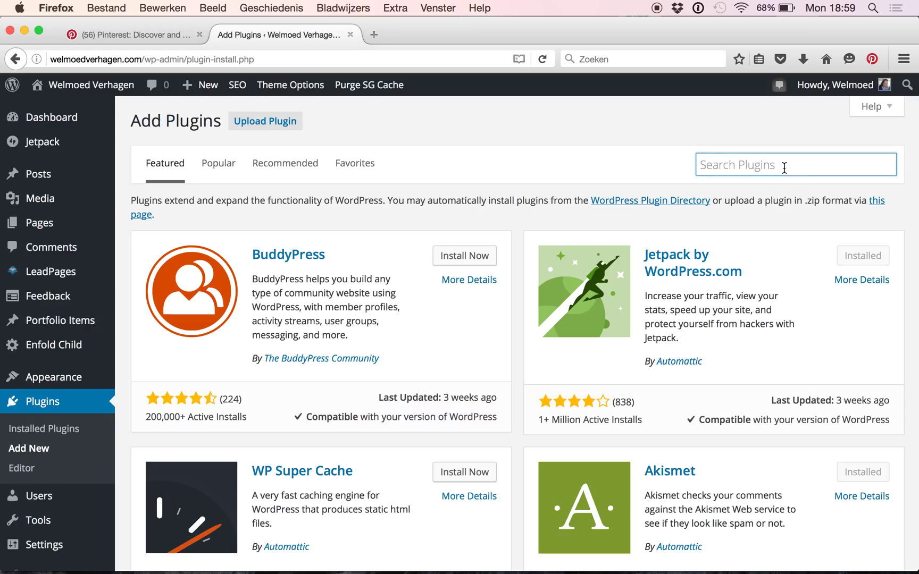
Search for 'Pinterest', then install and activate the Pinterest "Pin It" Button plugin
type("Pinterest")
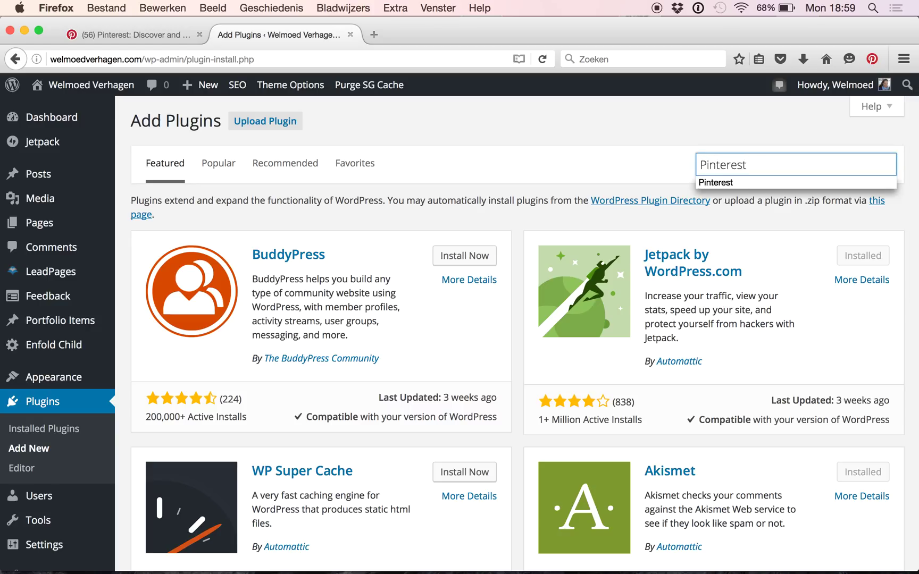
key("Return")
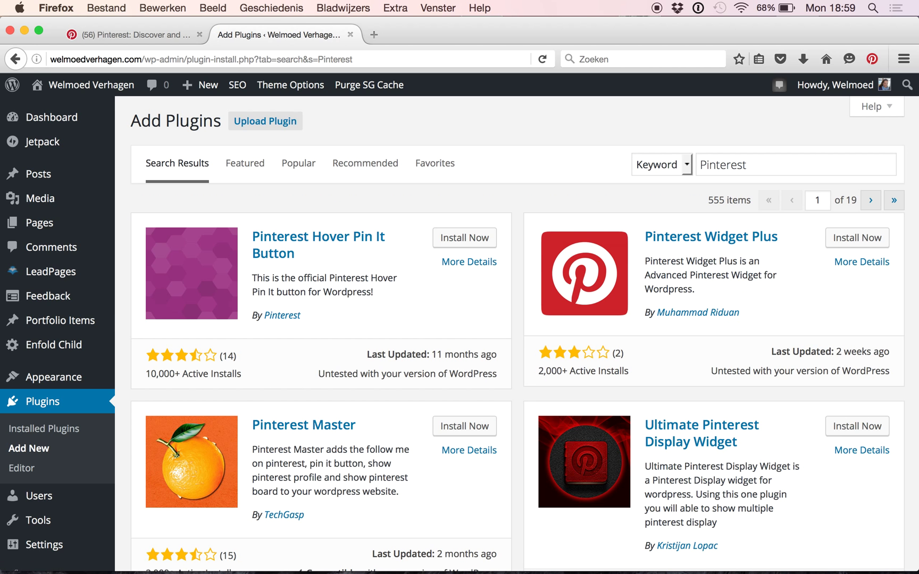
scroll(657, 193, "down", 1)
scroll(657, 192, "down", 10)
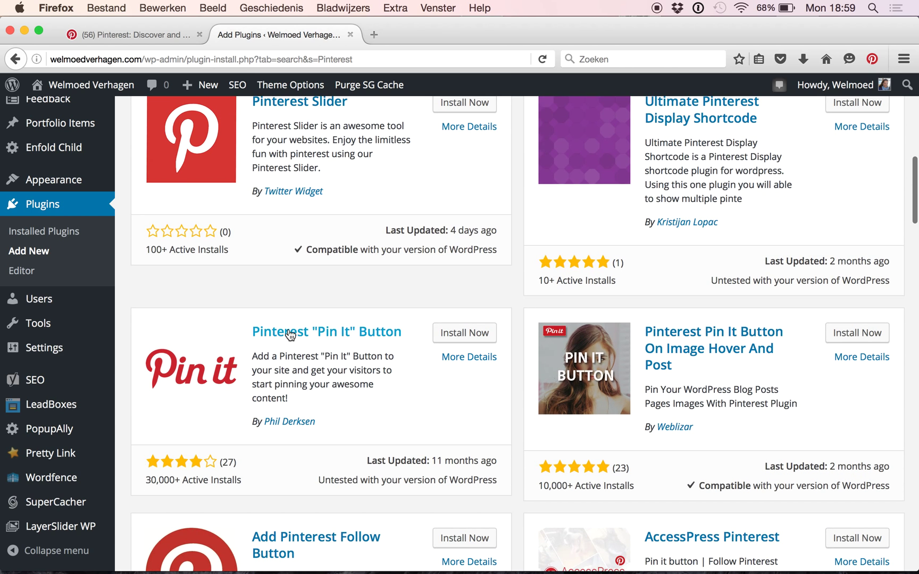
left_click(454, 343)
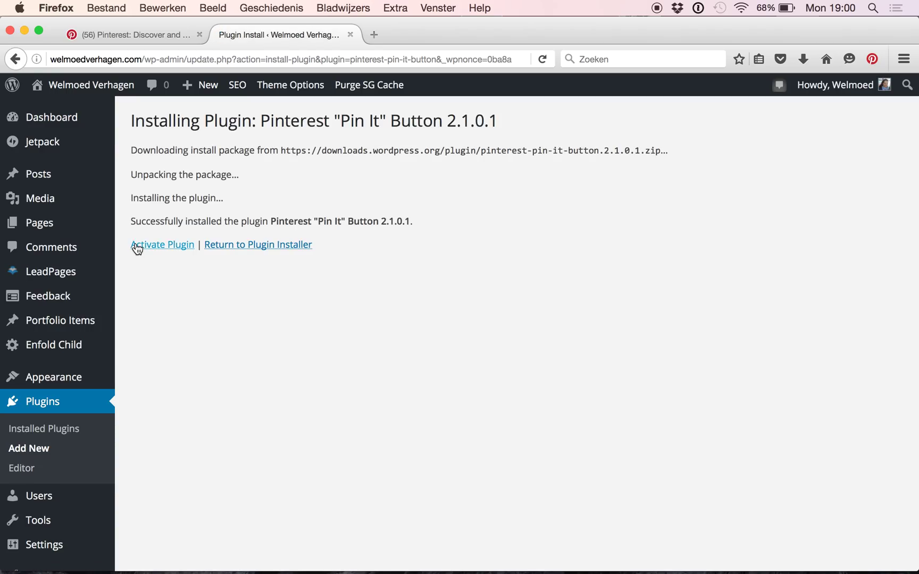
left_click(144, 249)
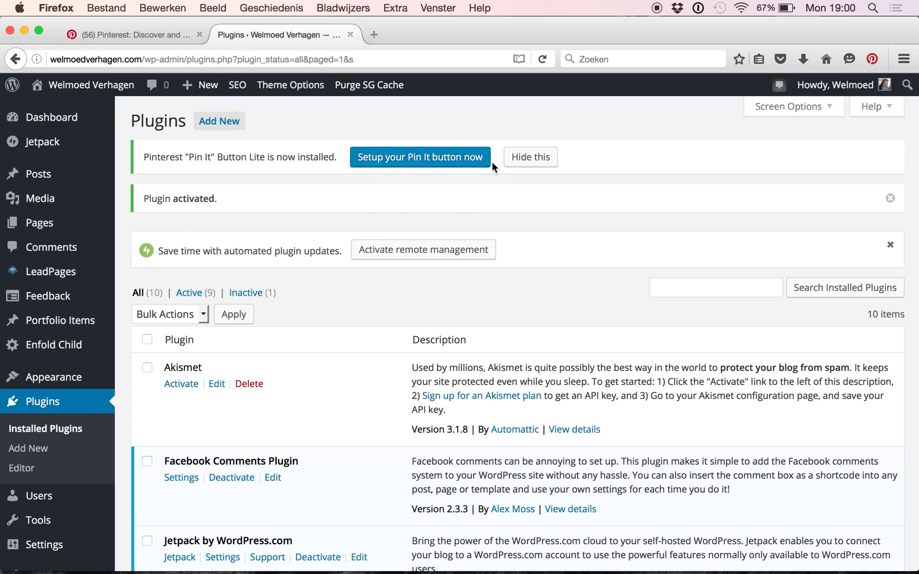
left_click(415, 163)
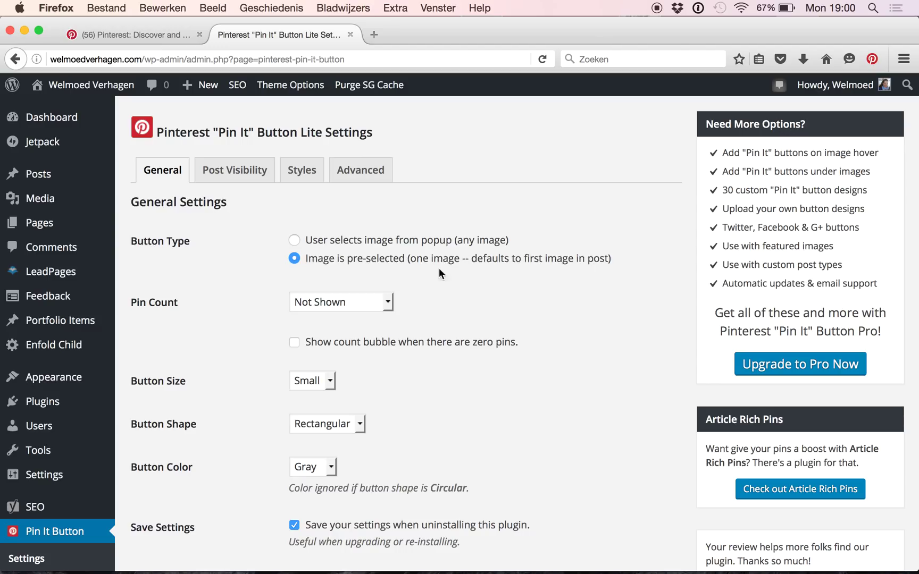
Keep Pin Count Not Shown, size Small, shape Rectangular and colour Gray, then save the settings
left_click(375, 302)
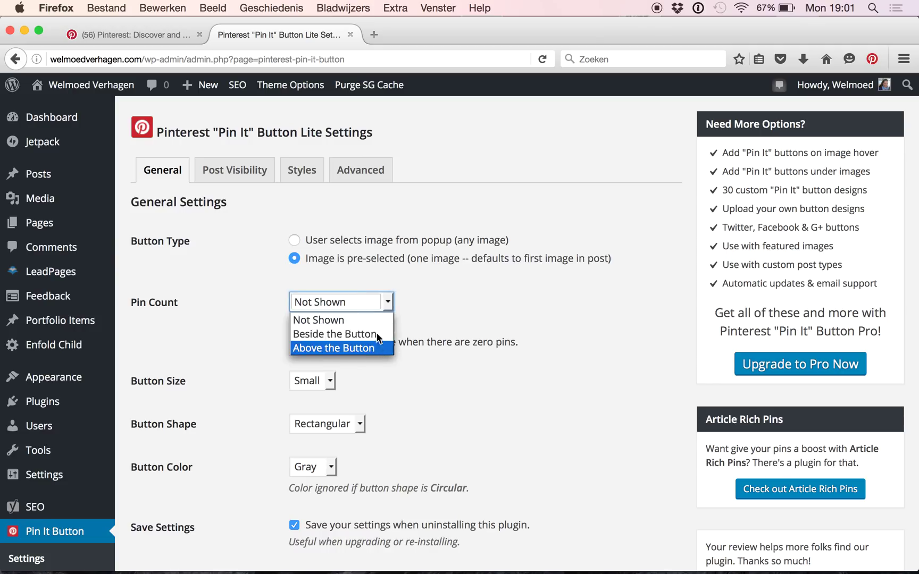
left_click(419, 301)
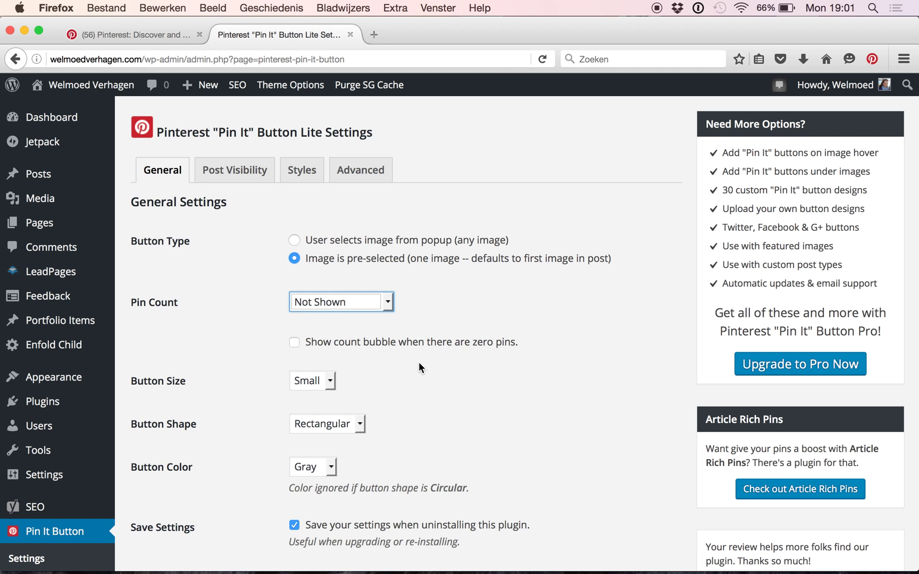
scroll(418, 362, "down", 3)
left_click(328, 300)
left_click(328, 301)
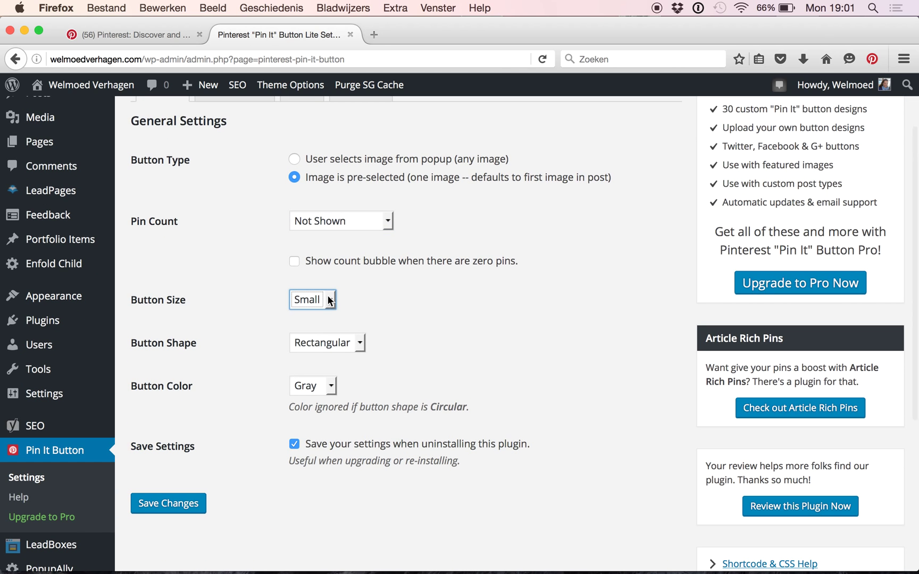
left_click(349, 346)
left_click(348, 348)
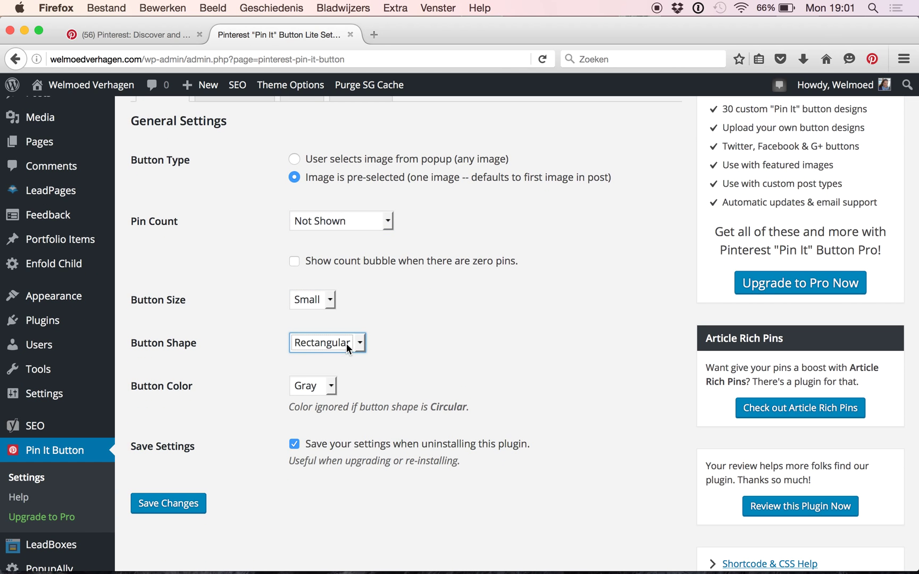
left_click(333, 387)
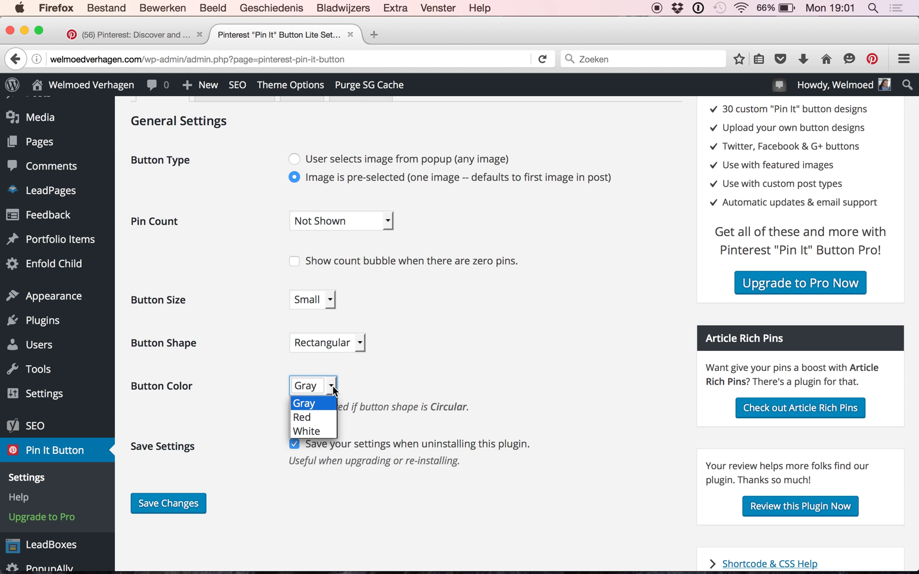
left_click(366, 371)
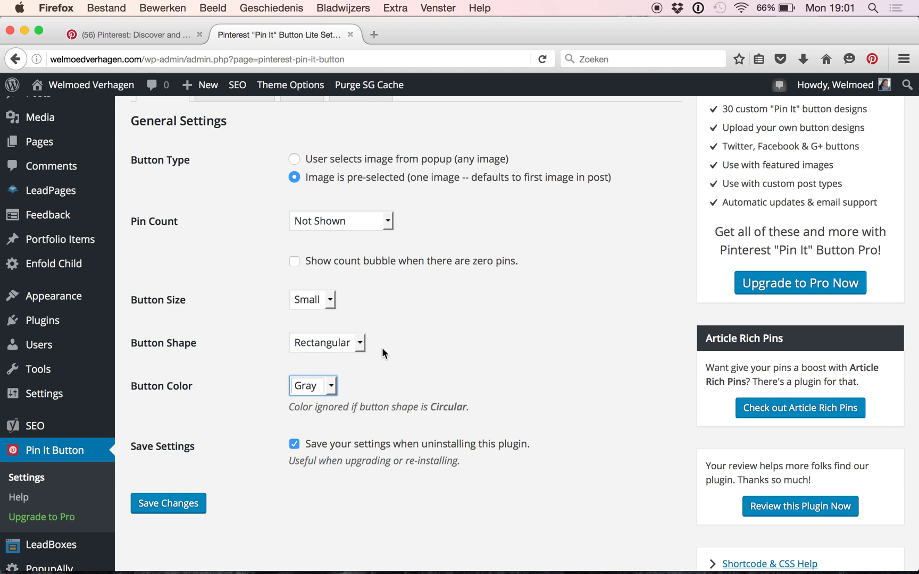
scroll(249, 341, "down", 3)
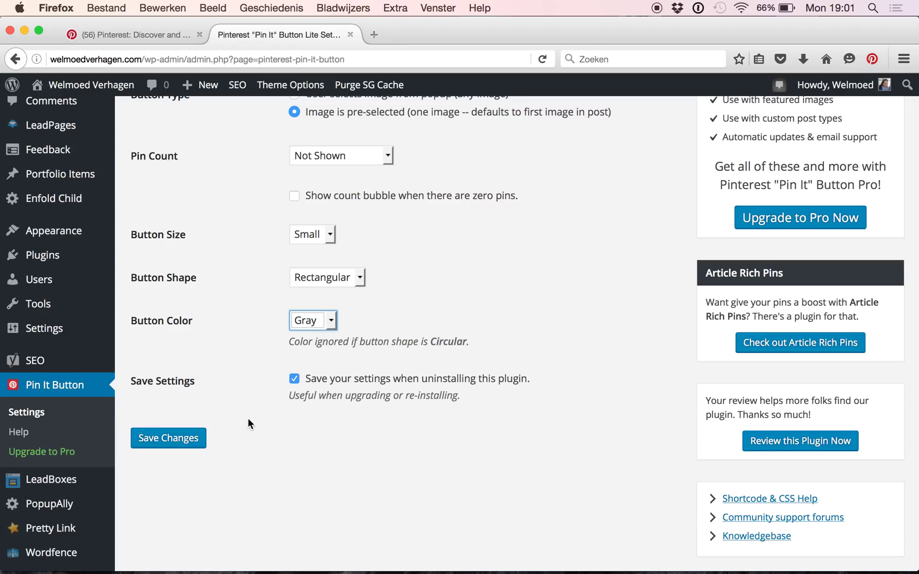
left_click(189, 438)
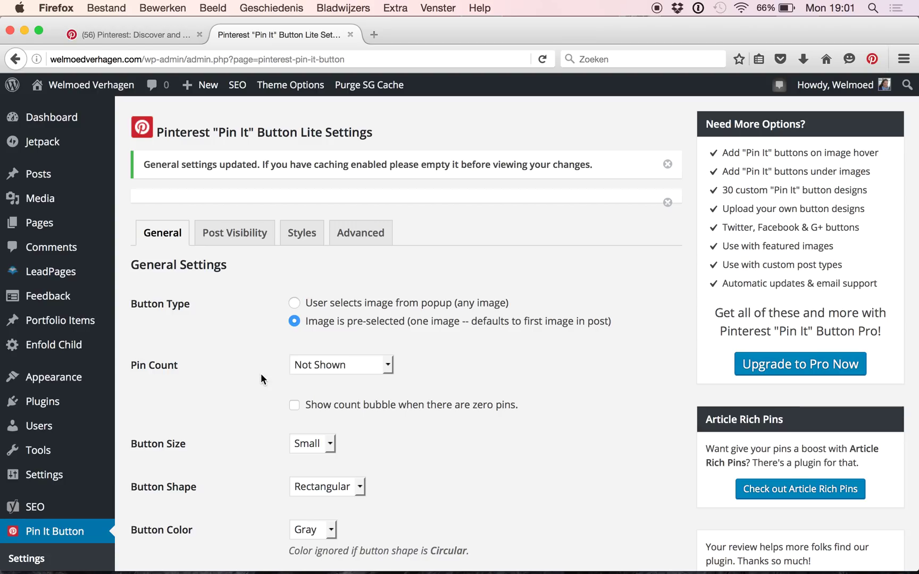
Visit the public site's blog and open the post about making a website
mouse_move(74, 86)
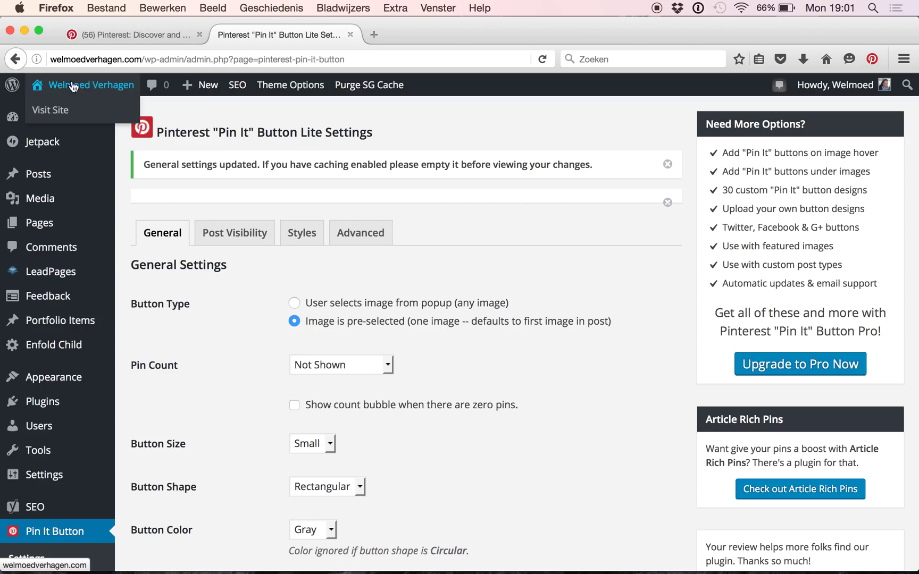
left_click(43, 116)
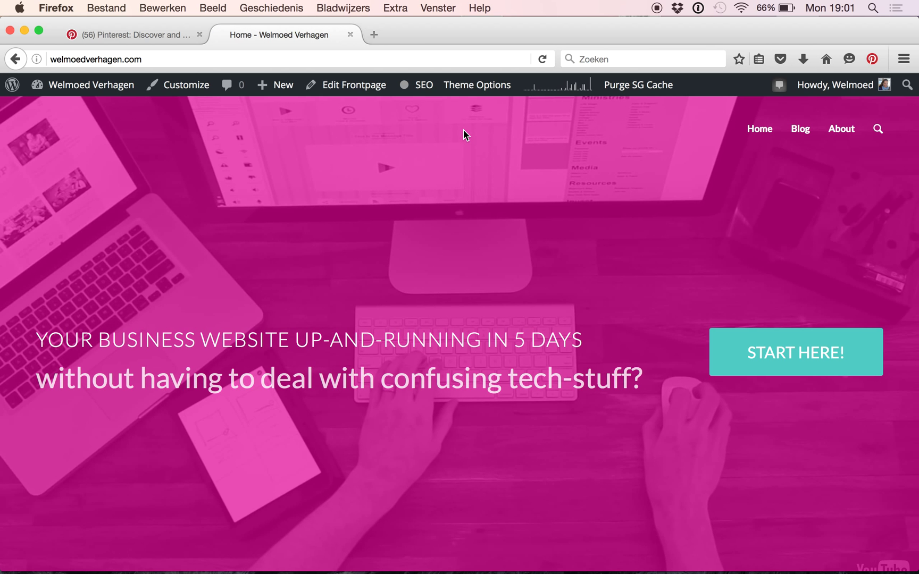
left_click(802, 130)
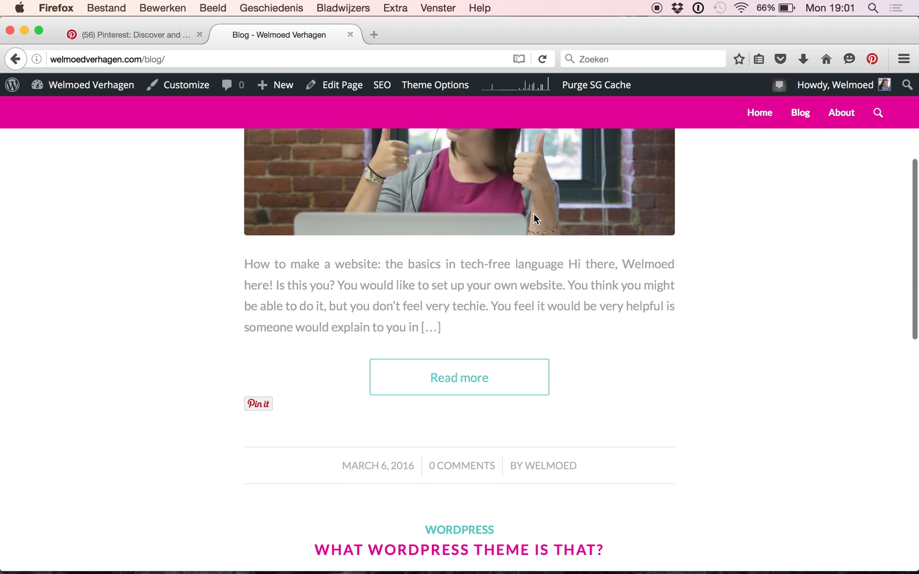
scroll(534, 214, "up", 4)
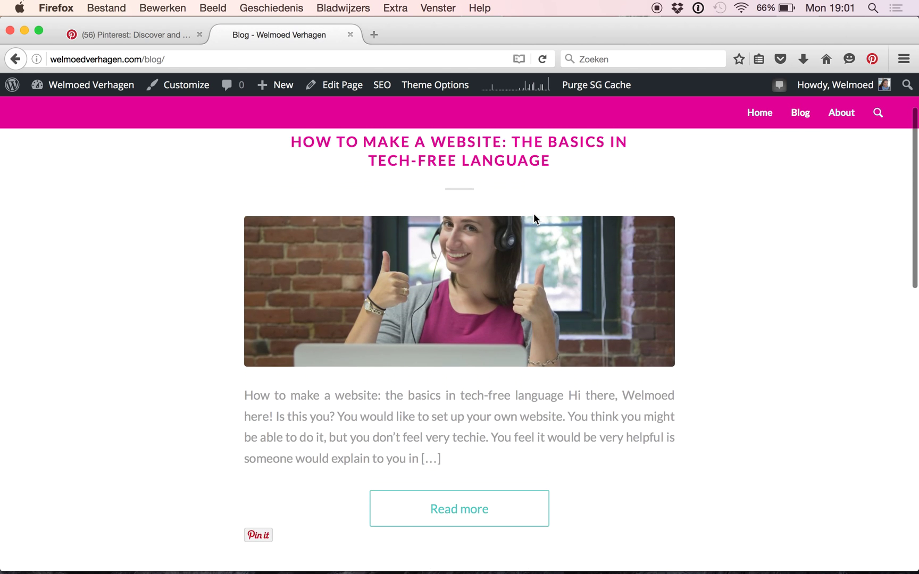
scroll(534, 213, "up", 2)
left_click(512, 206)
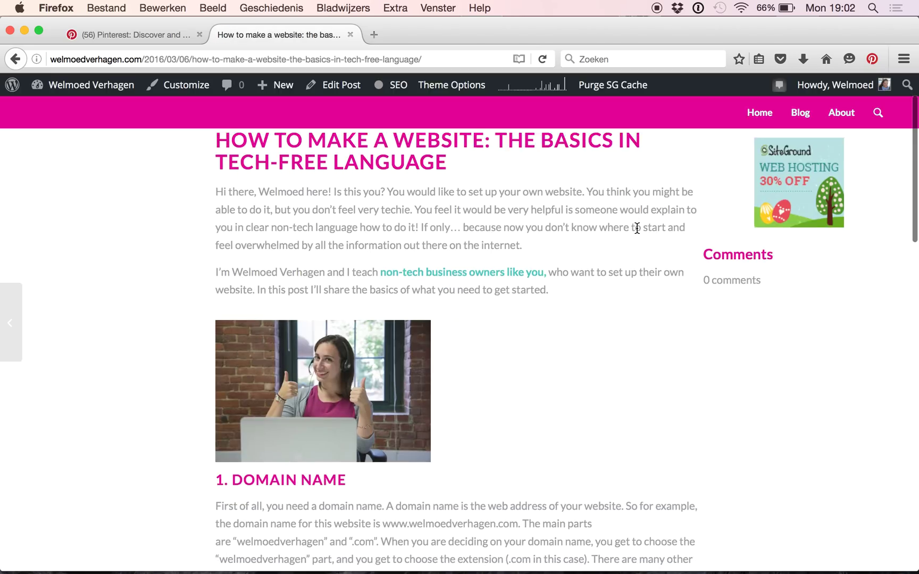
Locate the thumbs-up photo in the post and bring up its Pin it button
scroll(467, 381, "down", 1)
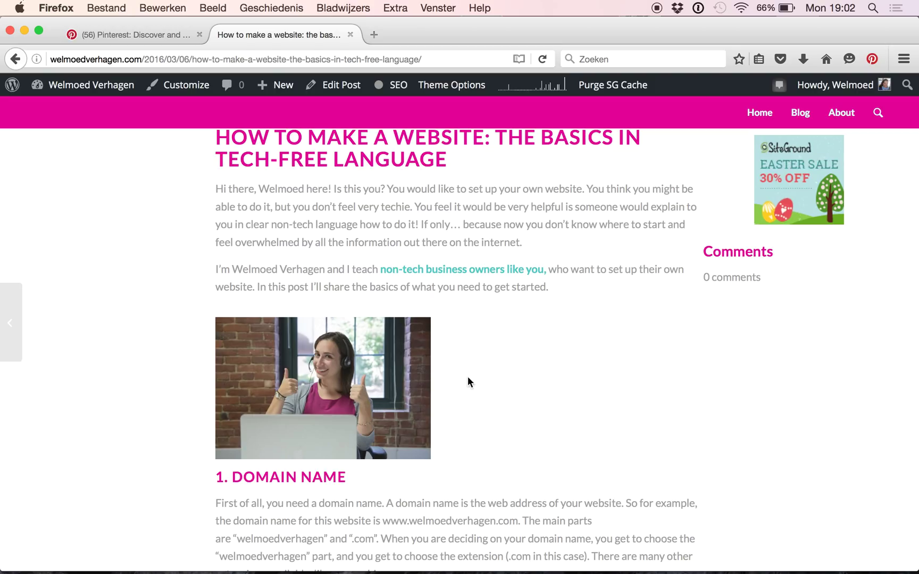
mouse_move(336, 374)
mouse_move(230, 366)
mouse_move(224, 342)
scroll(205, 301, "down", 1)
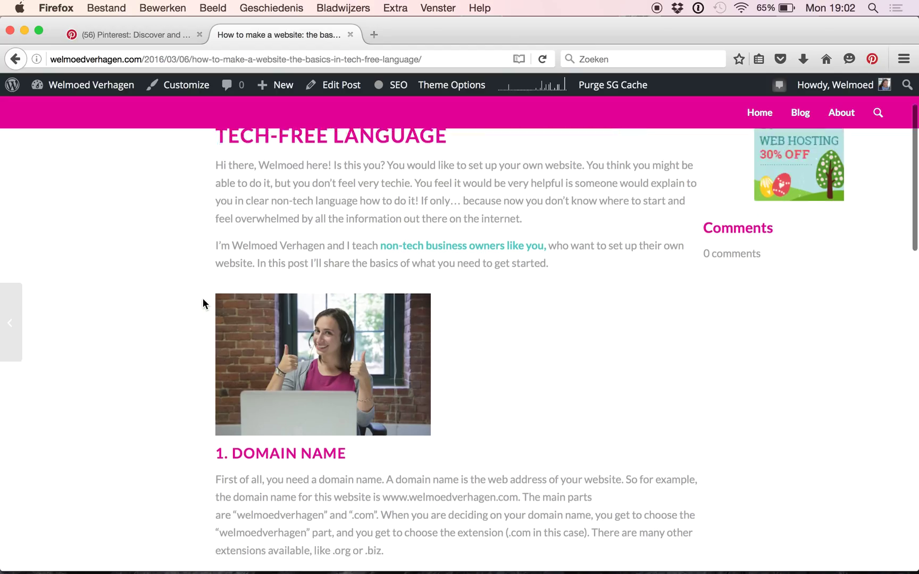
left_click(235, 287)
mouse_move(235, 302)
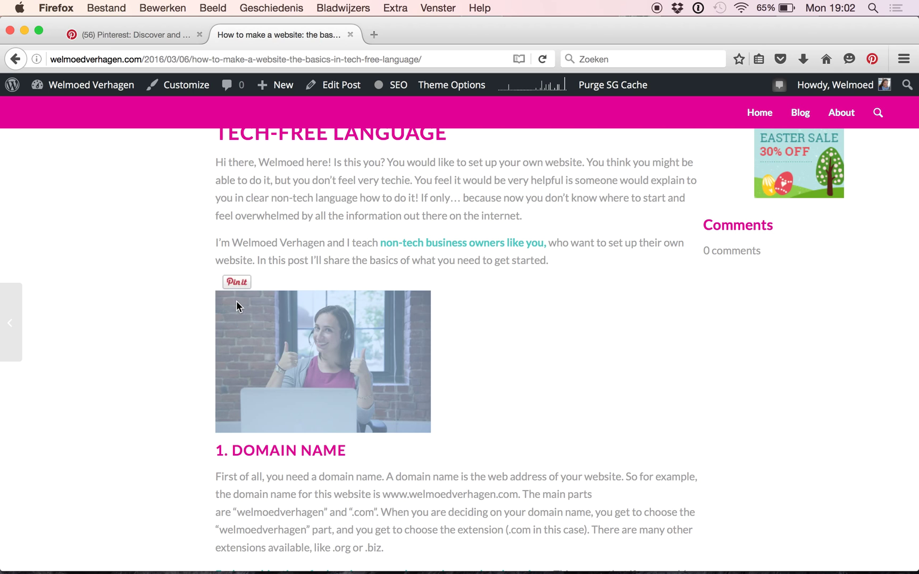
left_click(237, 286)
Start pinning the thumbs-up photo to Pinterest and select its description field
scroll(236, 287, "down", 15)
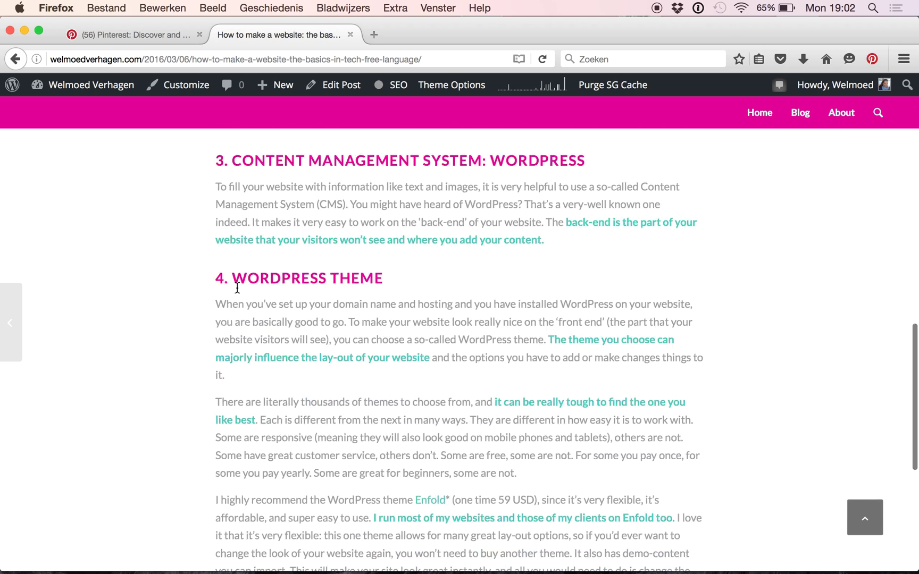
scroll(236, 287, "down", 10)
scroll(236, 287, "up", 20)
left_click(270, 350)
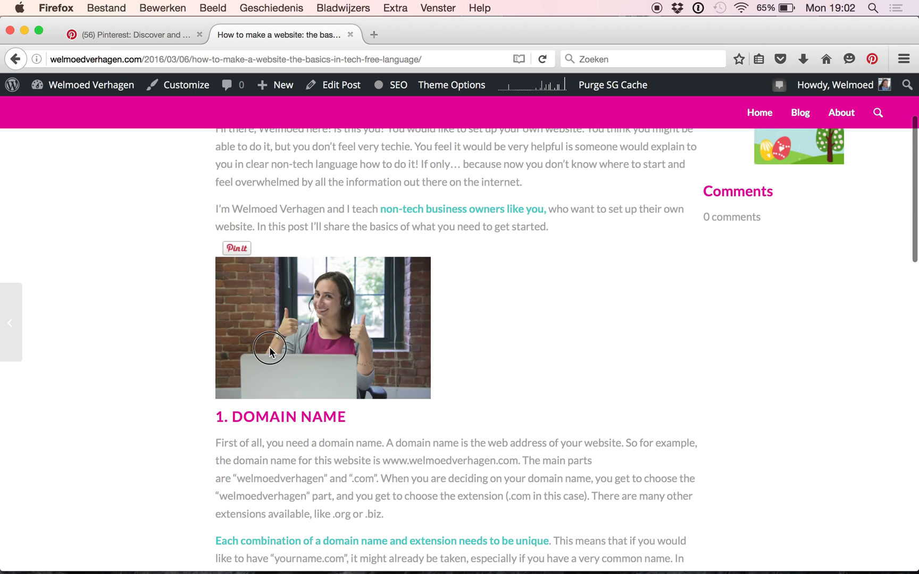
left_click(237, 249)
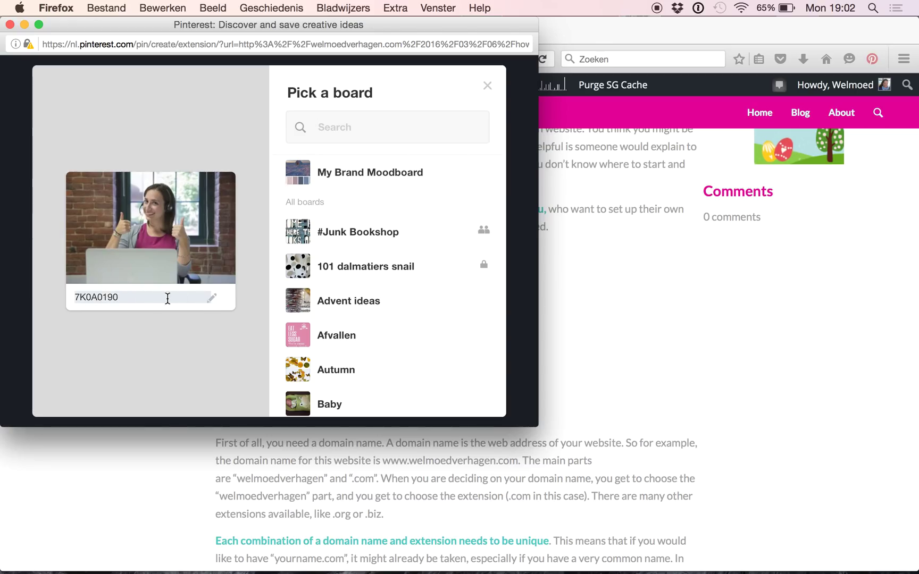
left_click(168, 298)
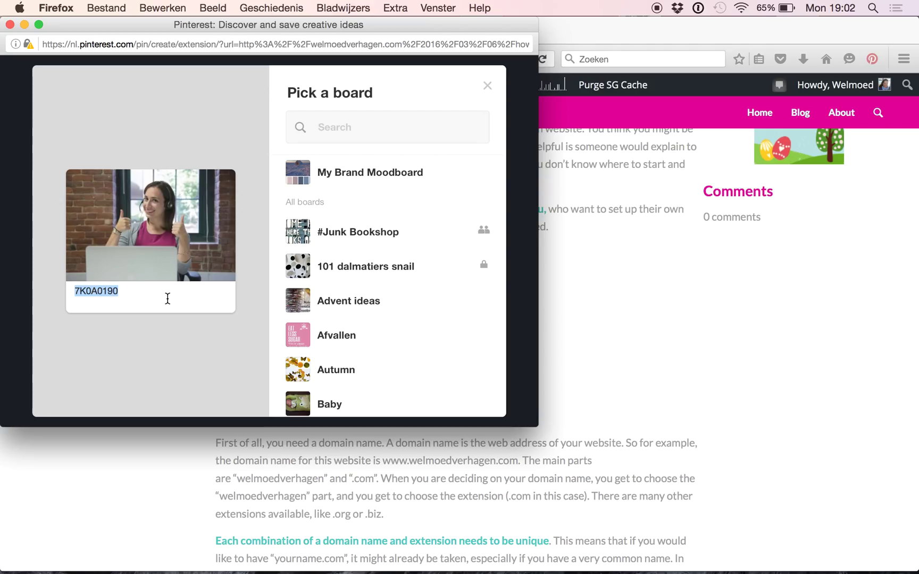
Delete '7K0A0190' and enter 'Thumbs up for explaining tech to non-tech business owners ;-)' as description
key("BackSpace")
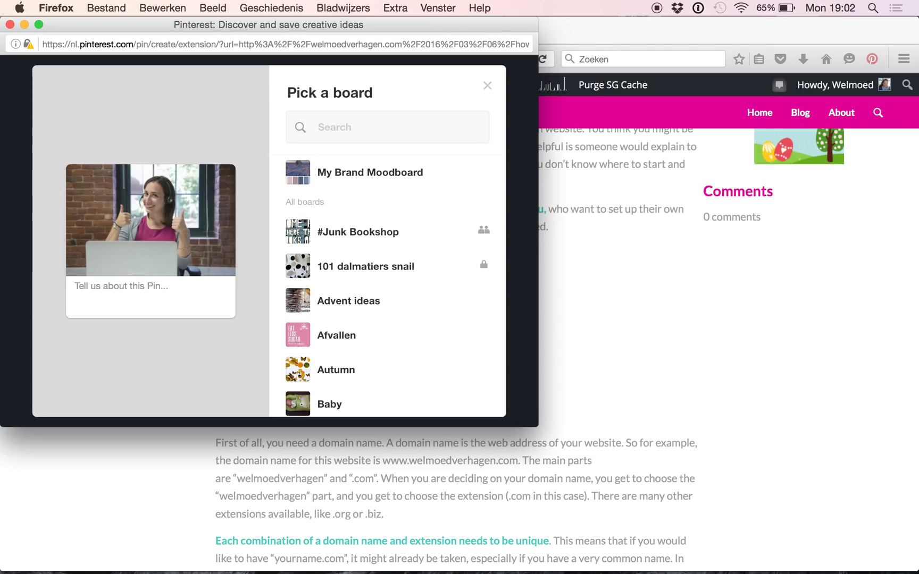
type("Thumbs")
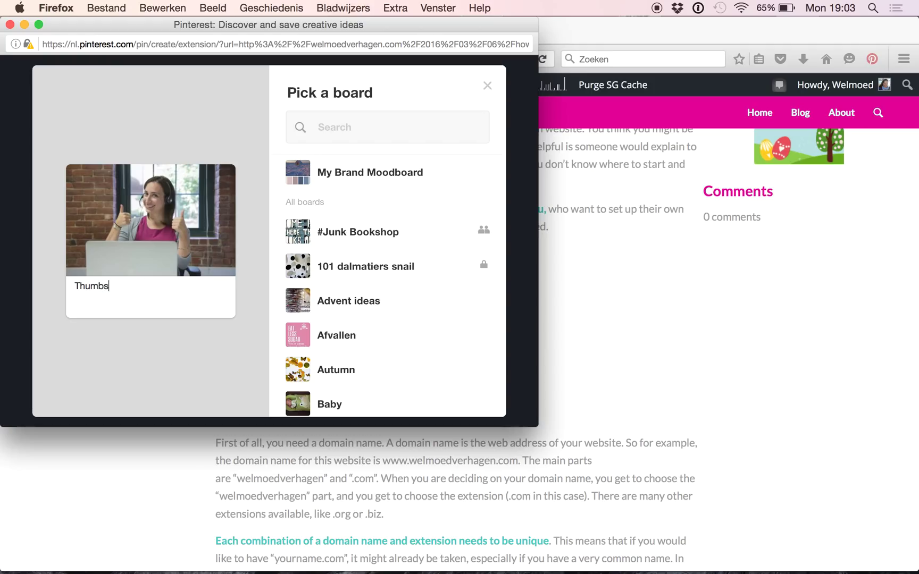
type(" up for")
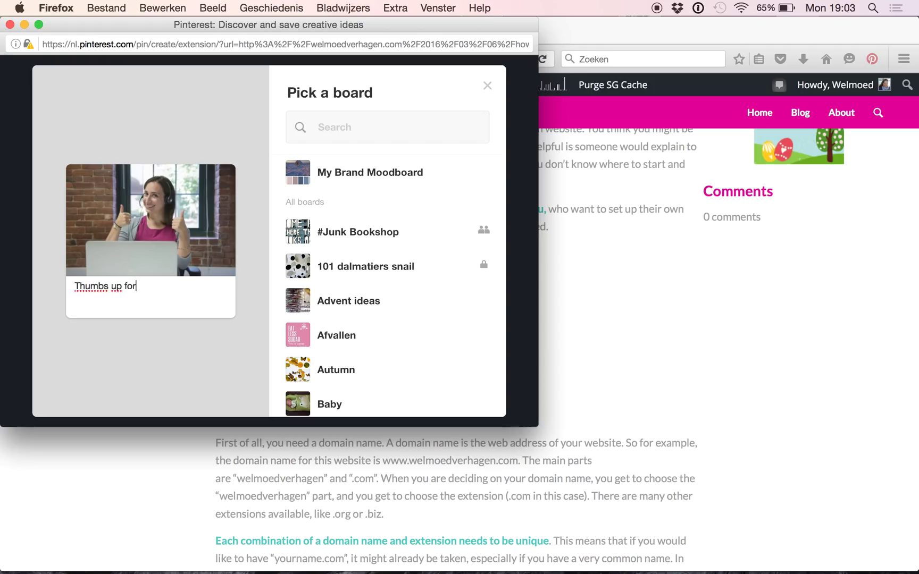
type(" explaining tec")
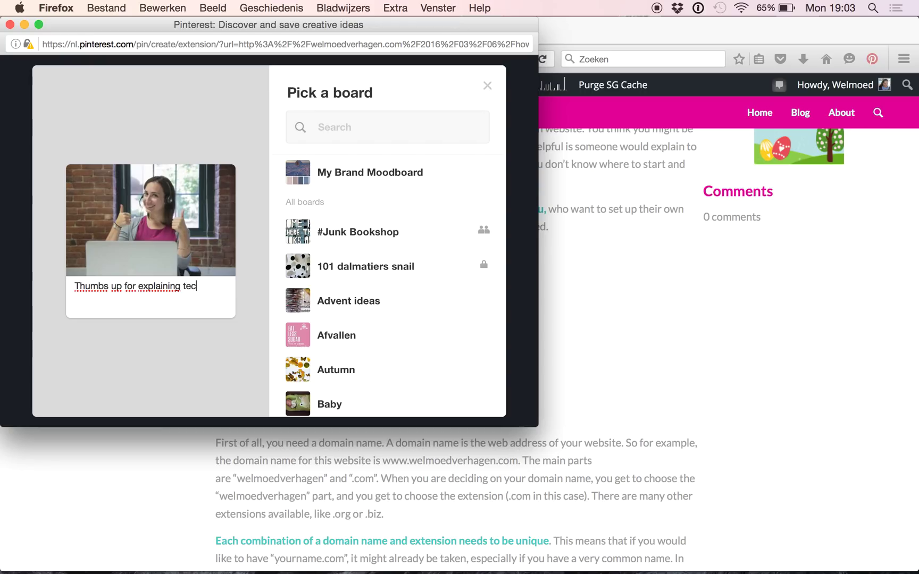
type("h to non")
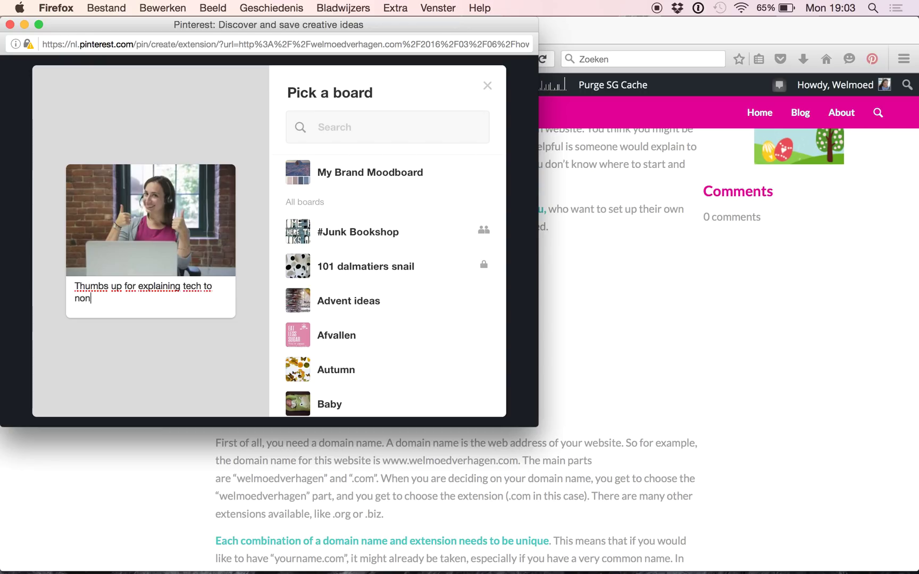
type("-tech business o")
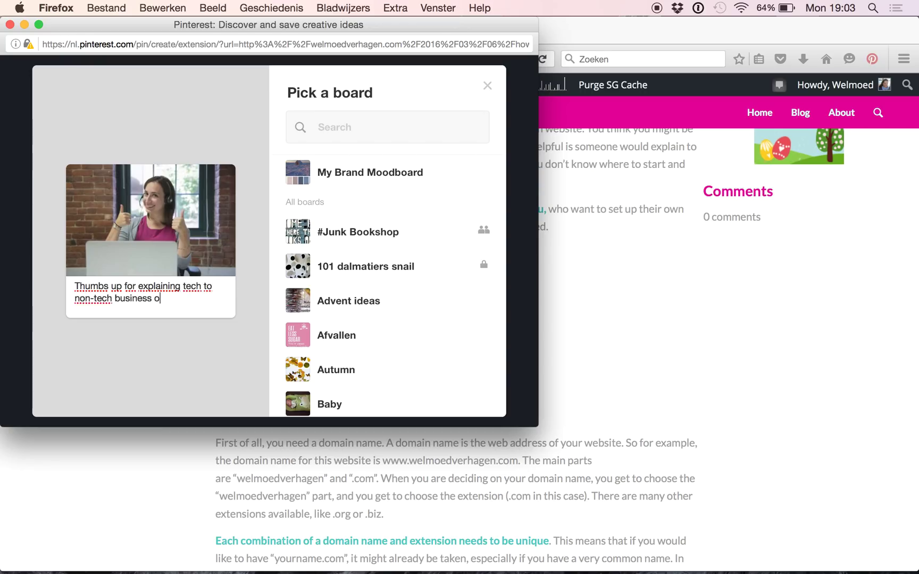
type("wners ;-)")
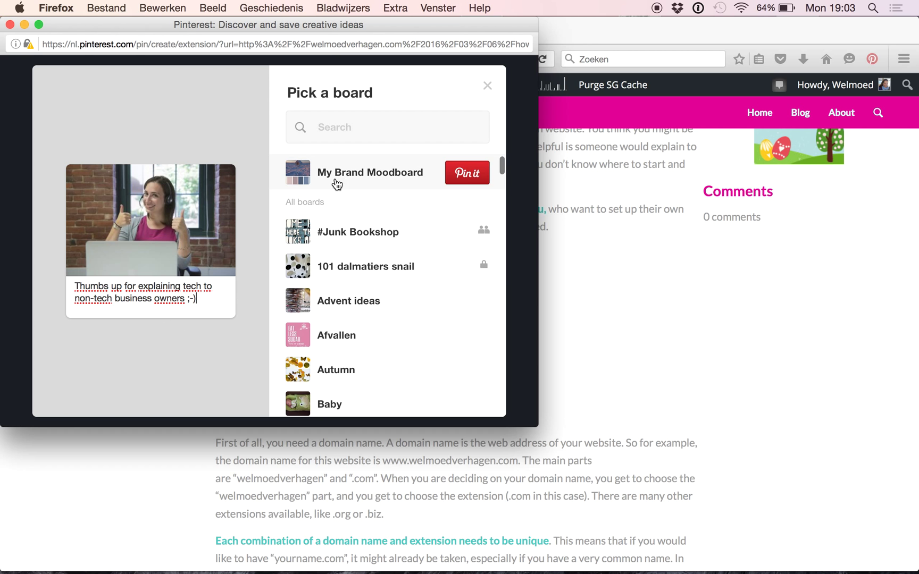
Pin the photo to My Brand Moodboard and open the saved pin with See it now
scroll(355, 181, "down", 6)
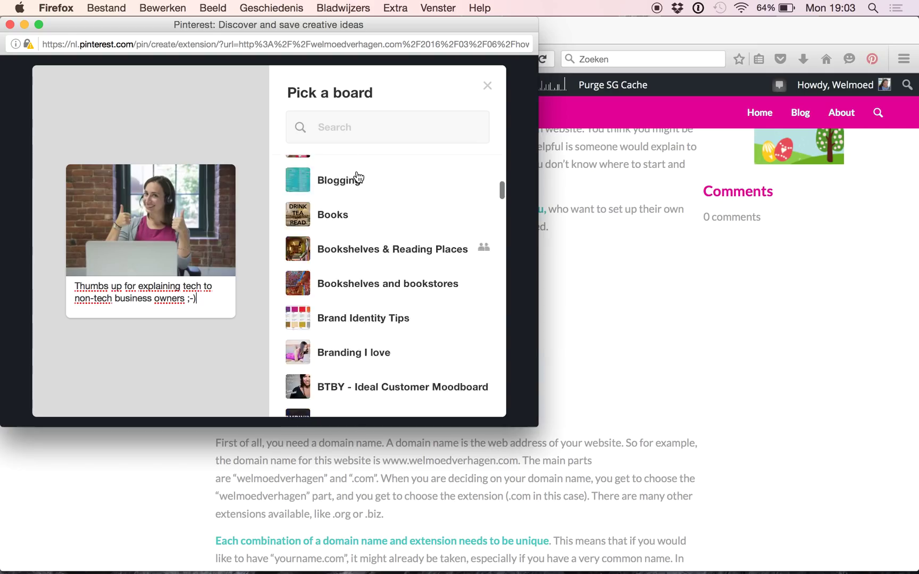
scroll(359, 180, "up", 6)
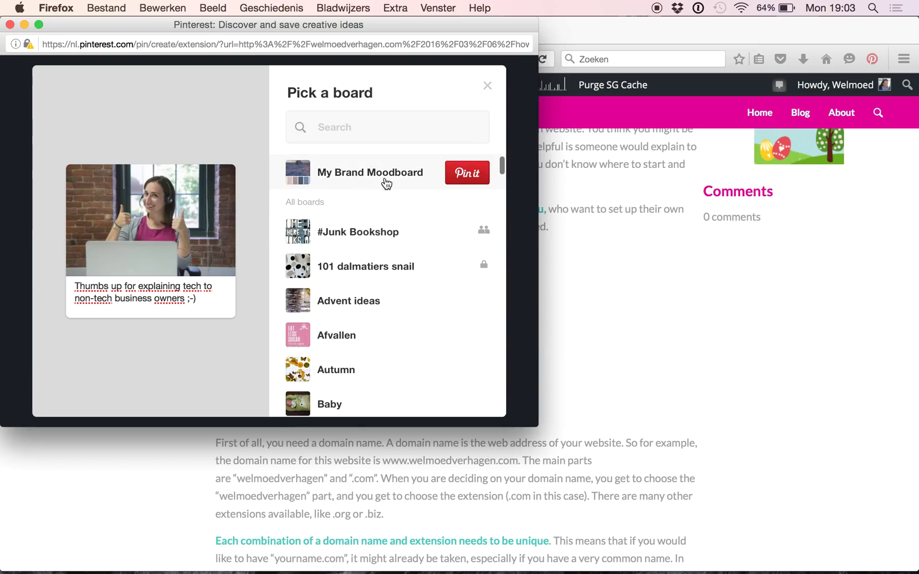
left_click(475, 179)
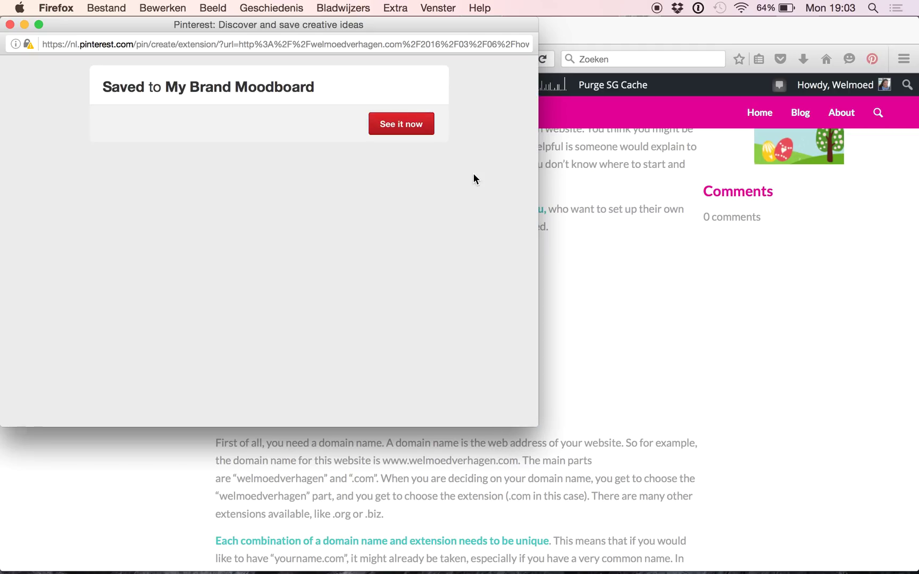
left_click(409, 126)
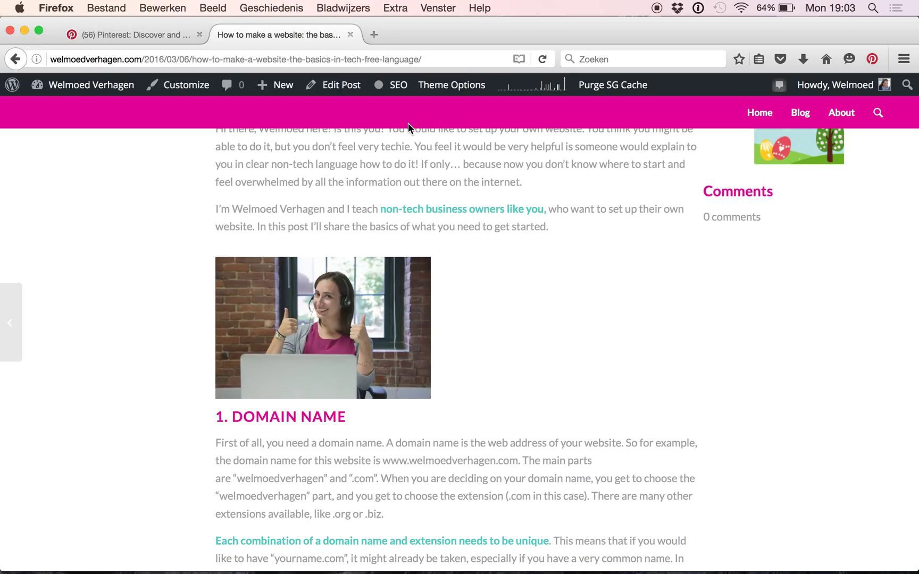
From the Pinterest profile, open the My Brand Moodboard board and the new thumbs-up pin
left_click(163, 33)
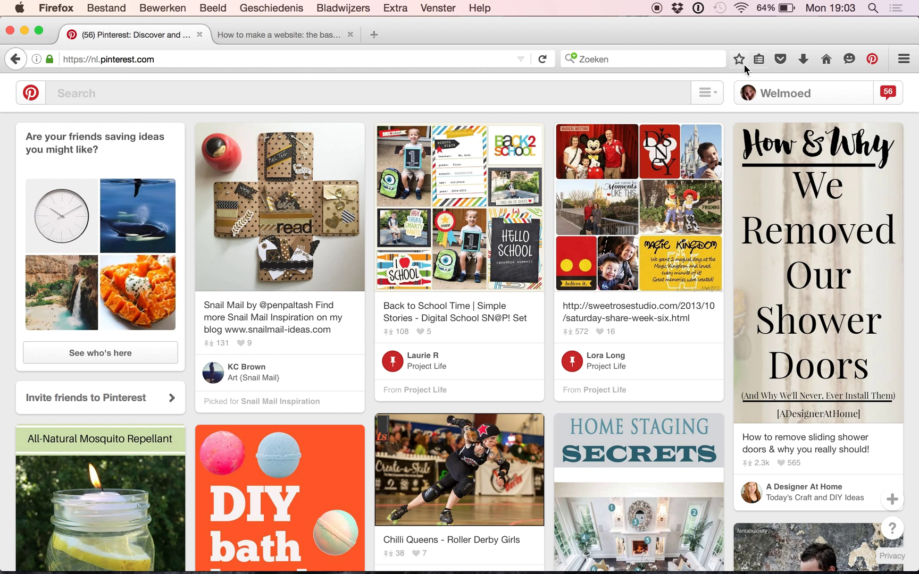
left_click(785, 94)
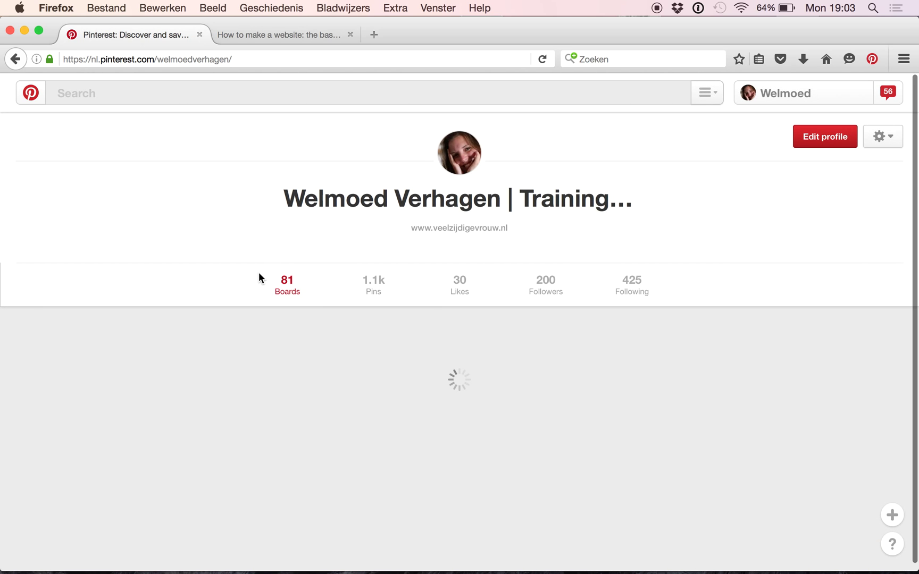
scroll(224, 266, "down", 1)
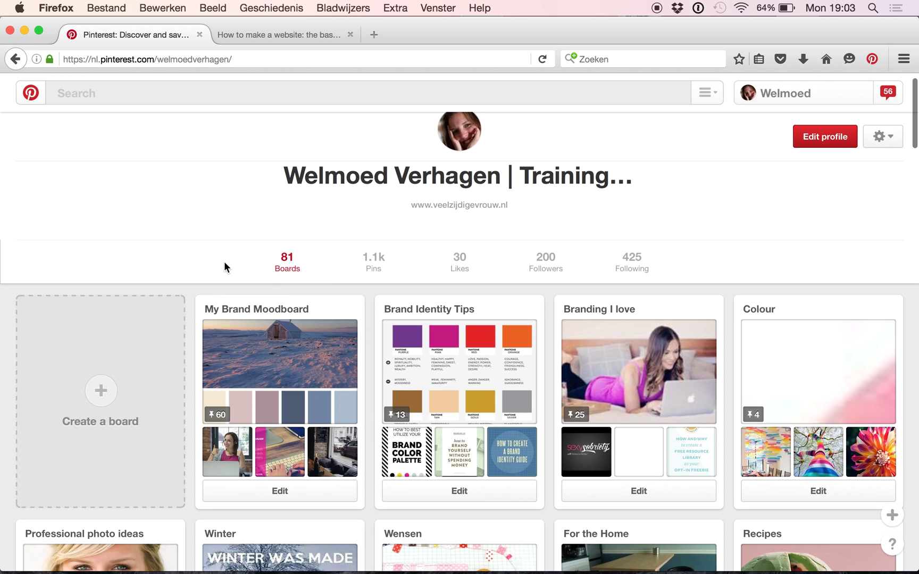
left_click(267, 309)
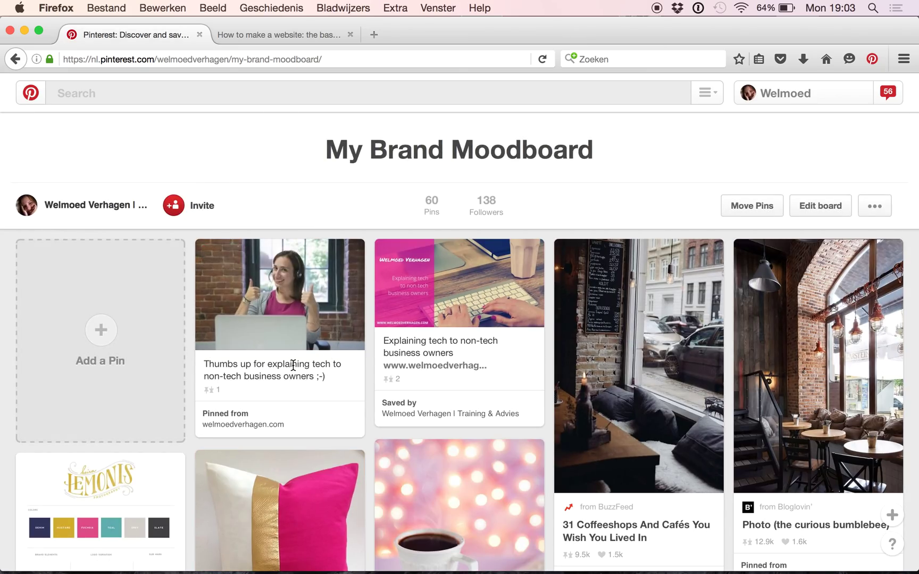
left_click(299, 328)
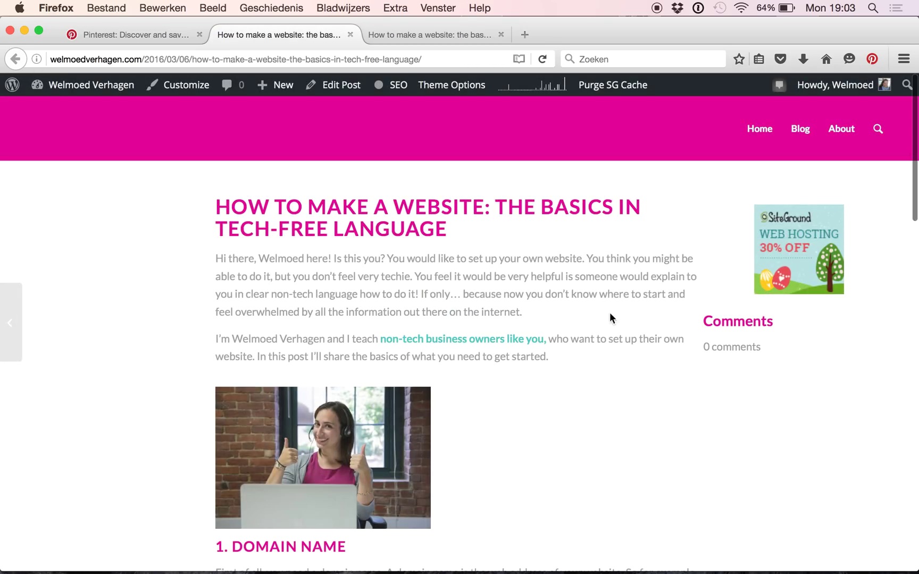
scroll(610, 313, "down", 5)
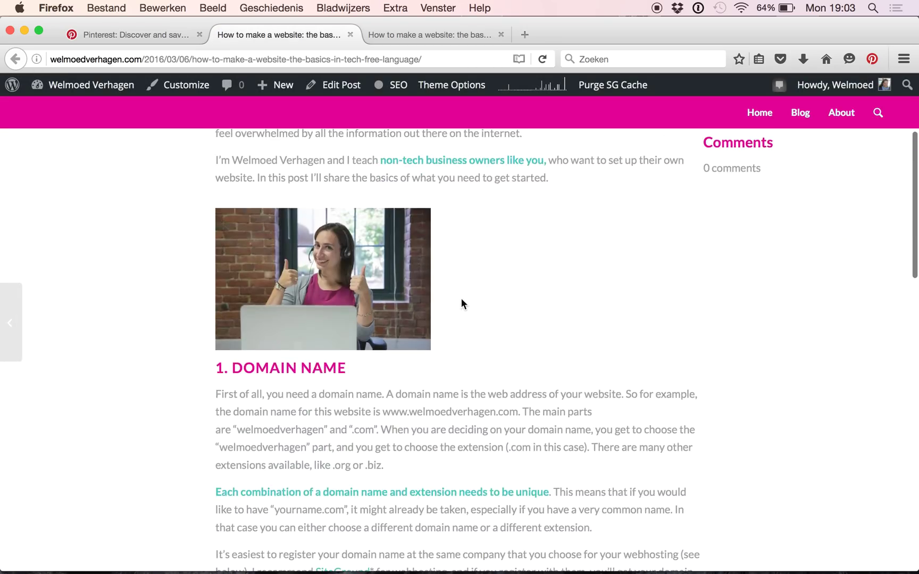